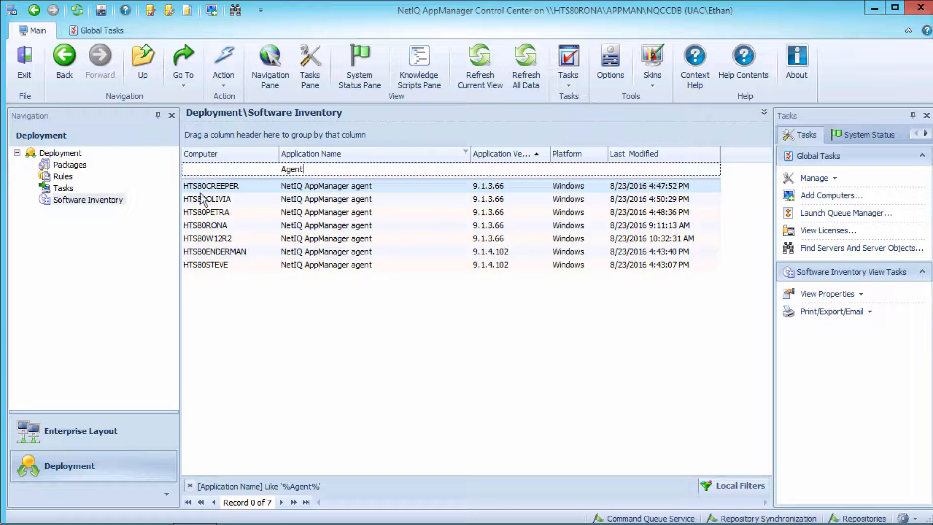
Show the deployment packages and filter the list by package name with "Agent".
click(73, 166)
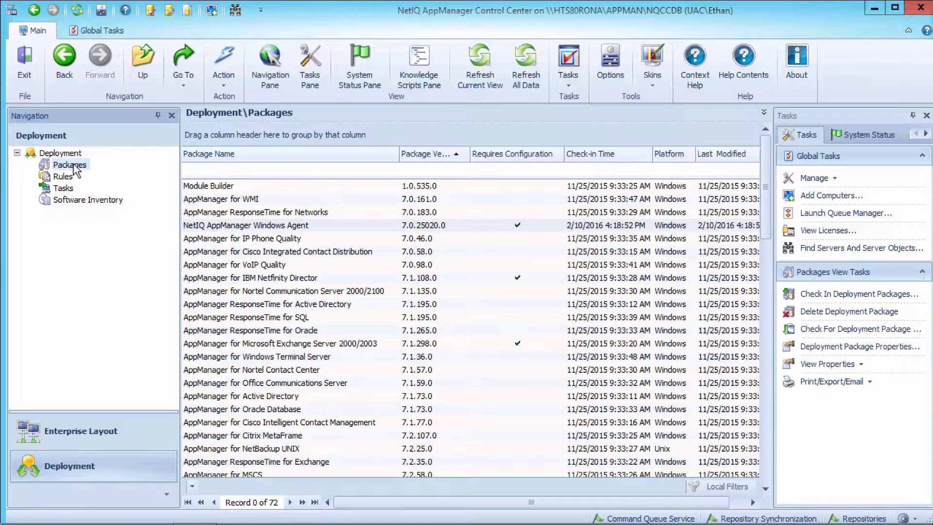
click(210, 169)
text(Agent)
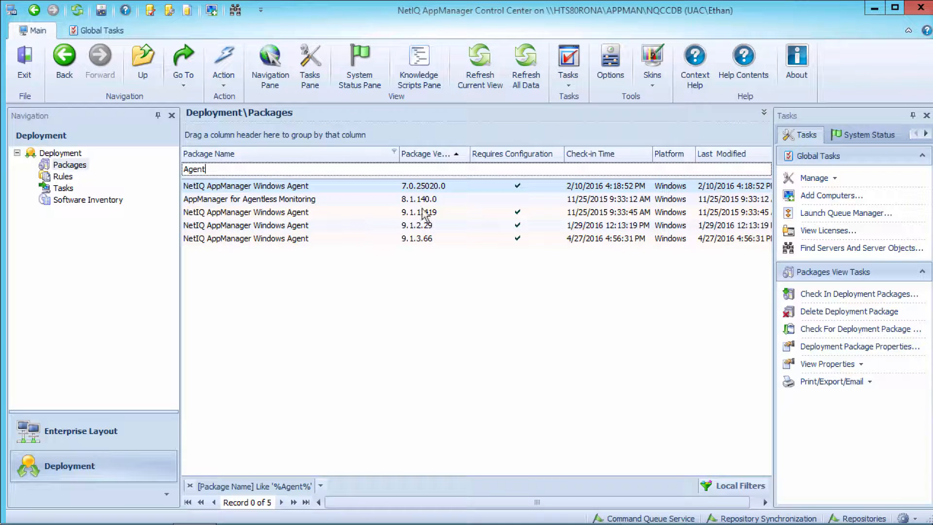
Check in the deployment package AM70-WindowsAgent-9.1.4.102.xml from c:\NetIQ\AM_MC_9.1.0.3\SetupFiles.
right_click(71, 169)
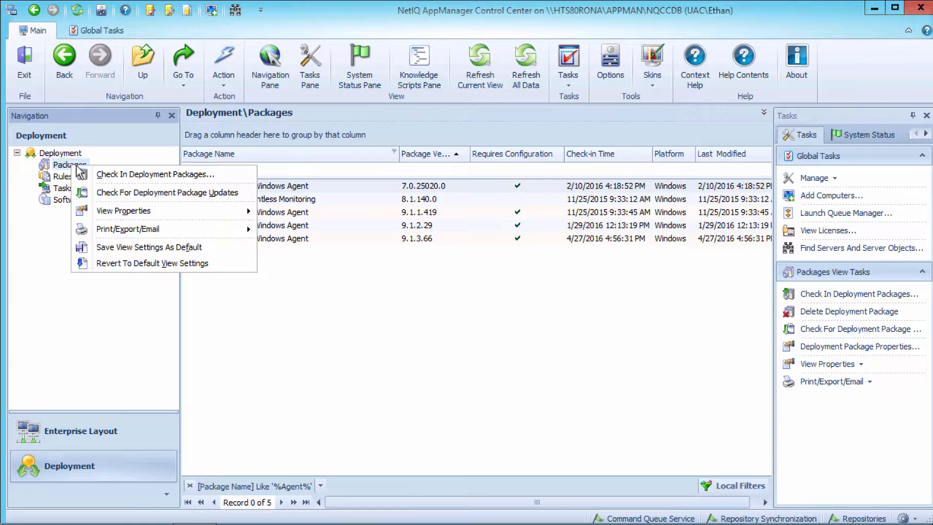
click(108, 177)
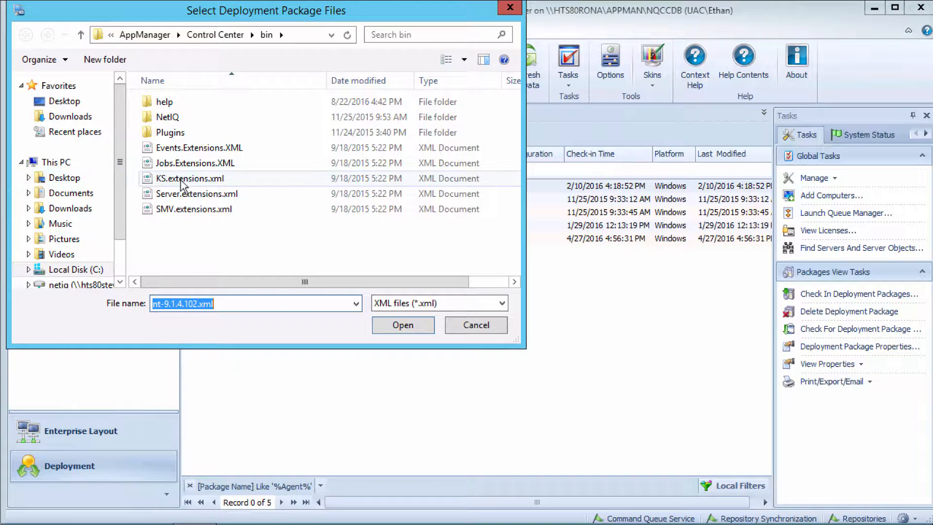
text(c:\)
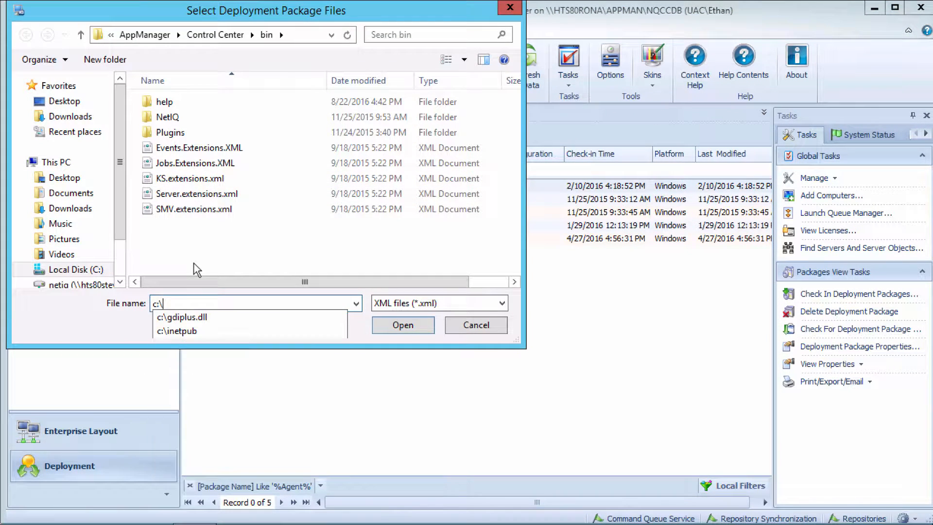
text(NetIQ\)
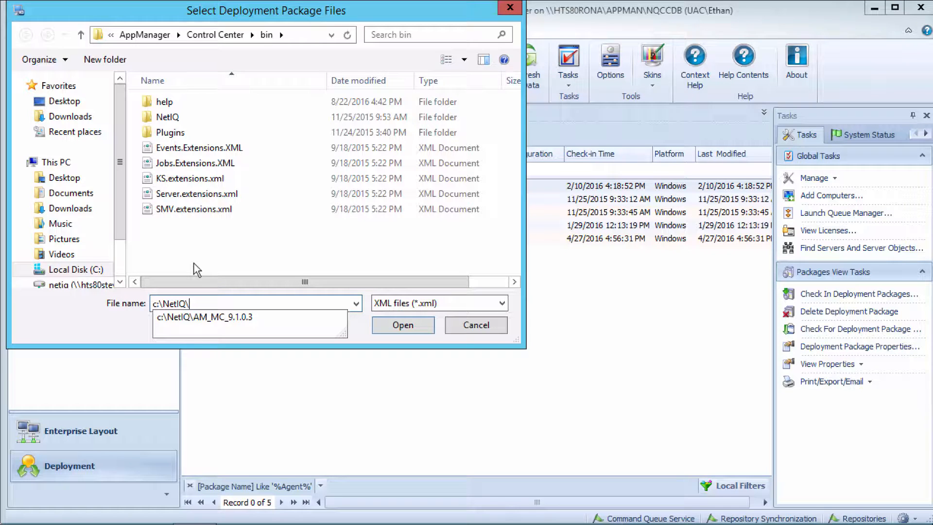
key(Down)
text(\)
key(Return)
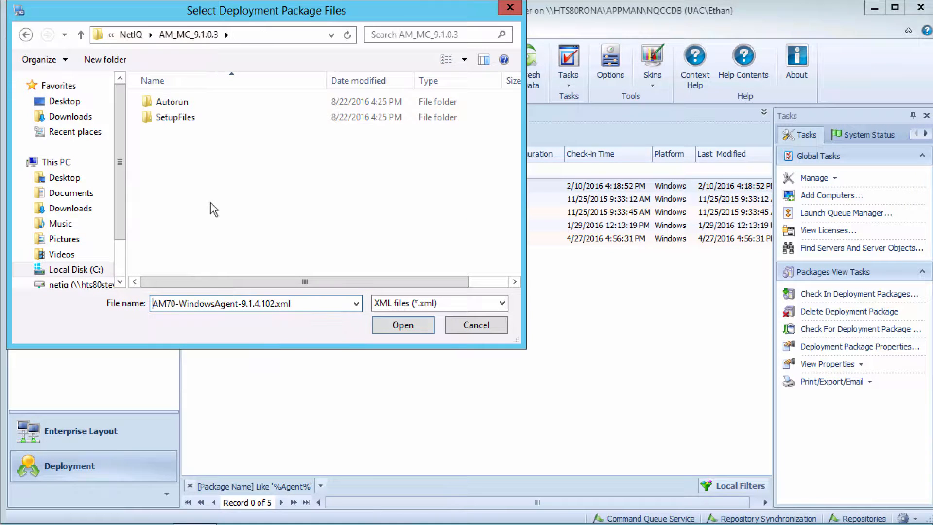
double_click(170, 117)
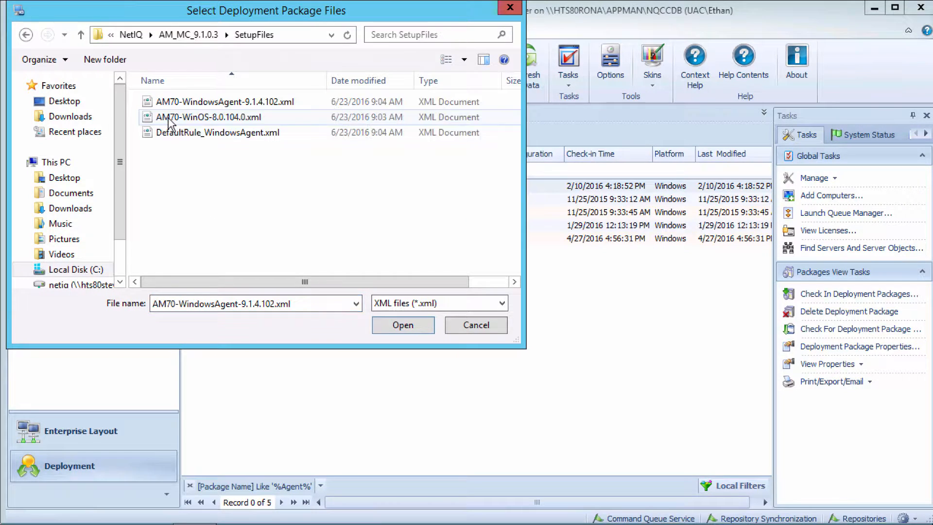
click(247, 104)
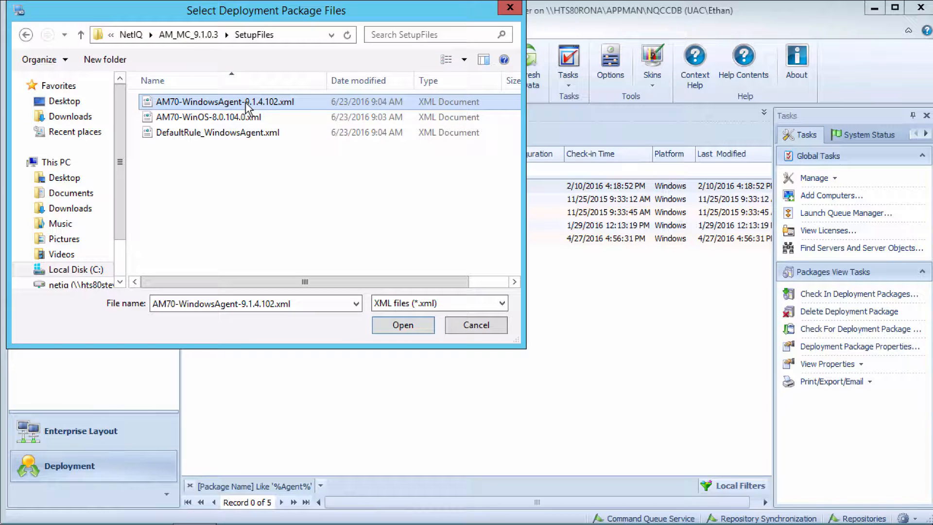
click(406, 326)
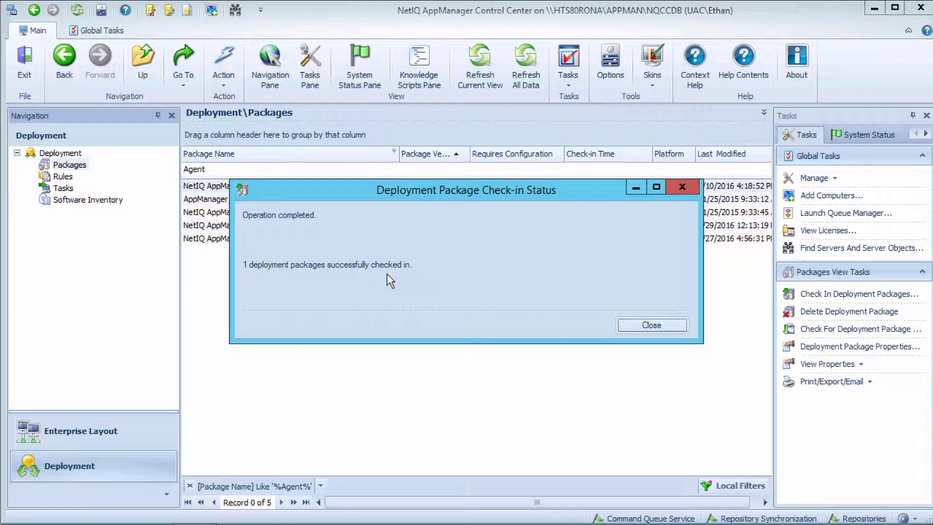
click(652, 326)
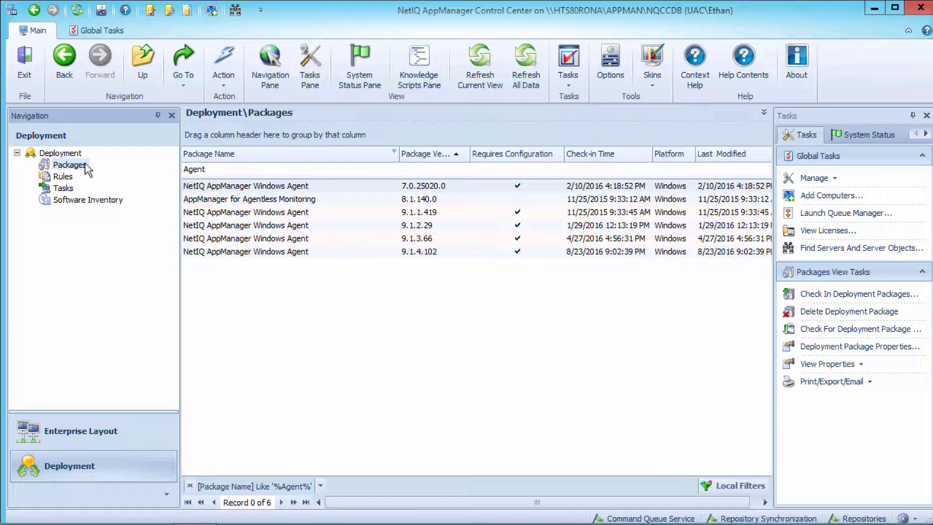
Create a new deployment rule named "NetIQ Agent Upgrade" and leave its description empty.
click(63, 178)
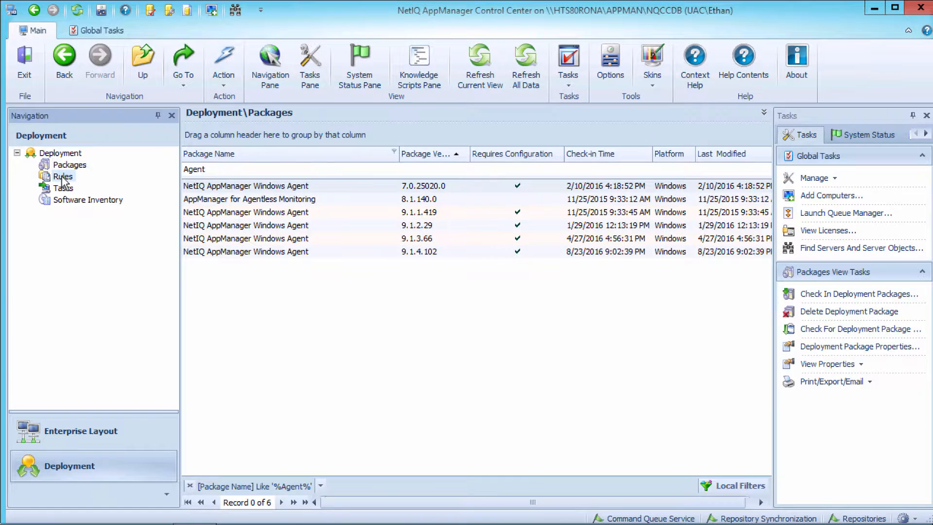
right_click(63, 178)
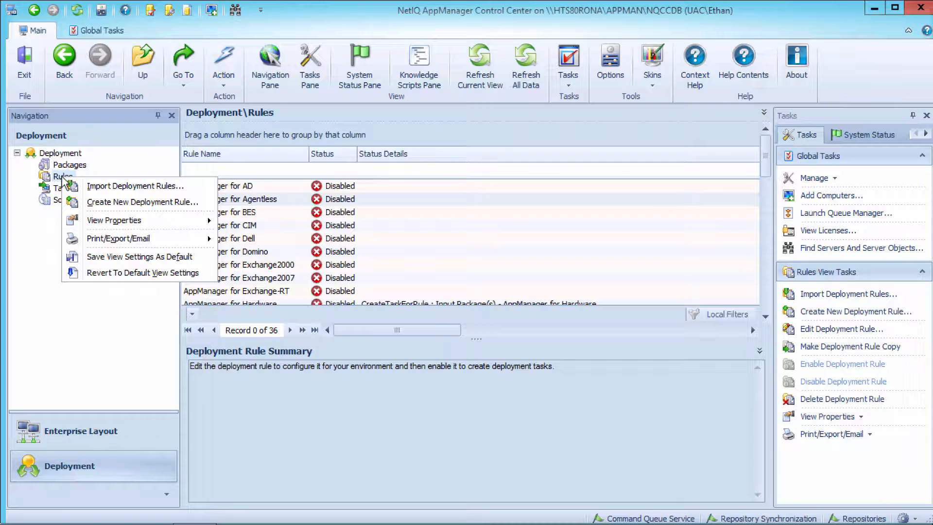
click(92, 200)
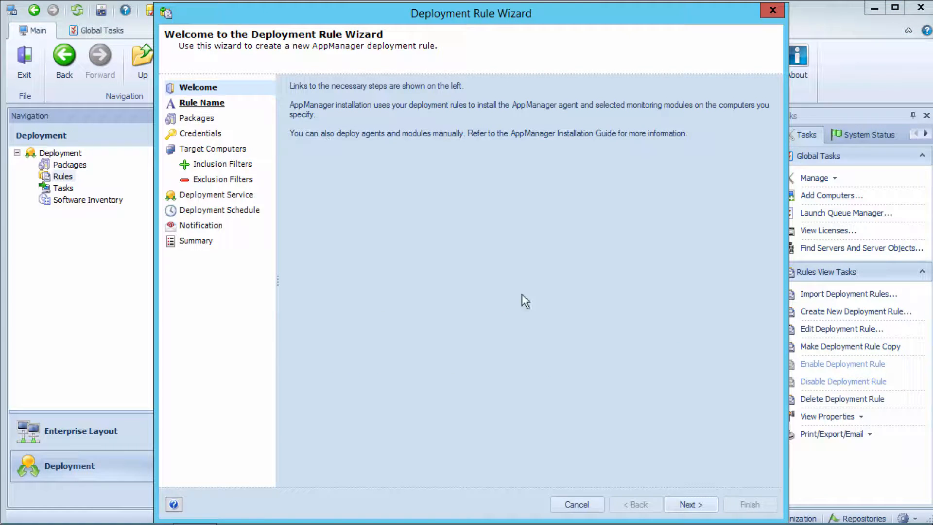
click(687, 506)
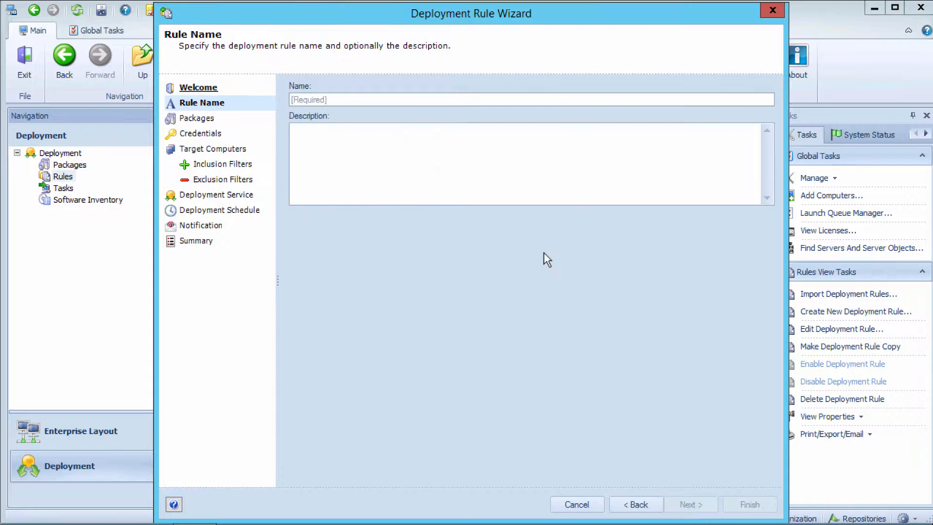
click(437, 99)
text(NetIQ)
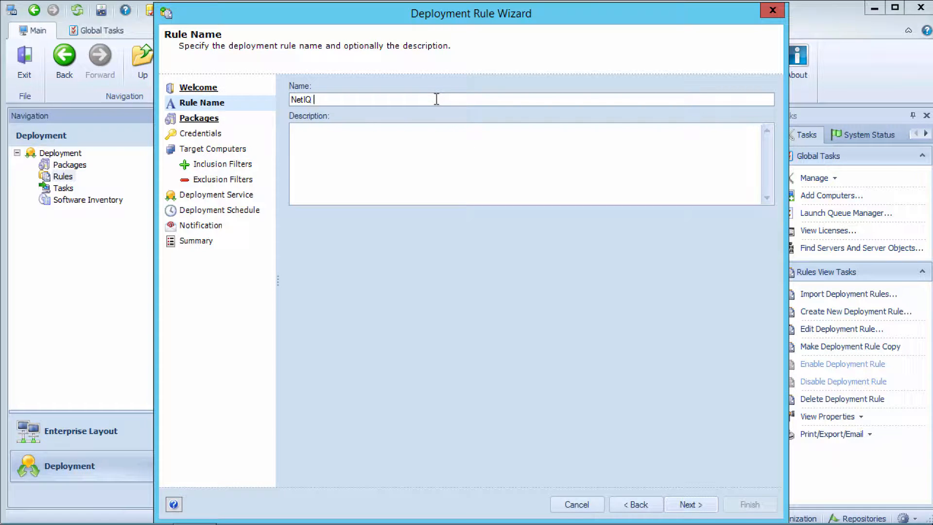
text( Agent Upgrade)
click(687, 505)
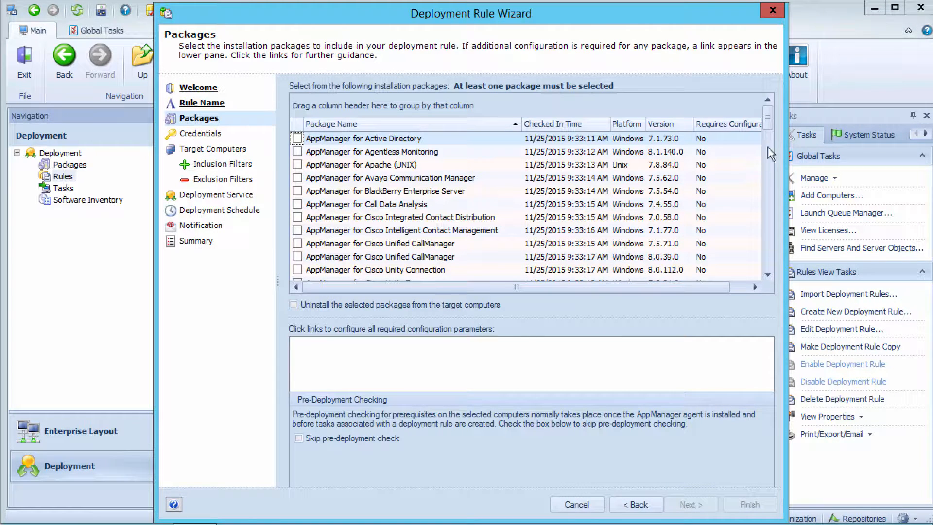
Include the NetIQ AppManager Windows Agent 9.1.4.102 package and configure it to Upgrade using the existing values on the target computer.
drag(767, 120, 769, 282)
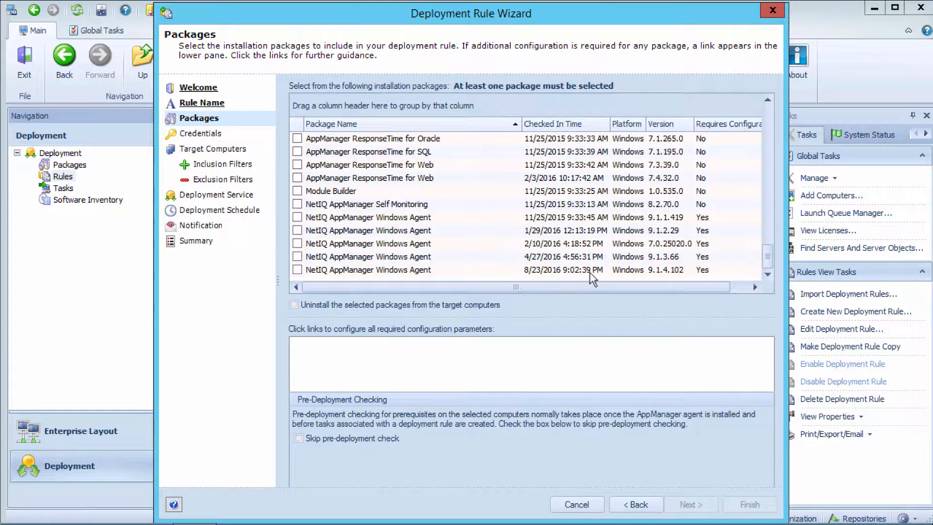
click(298, 270)
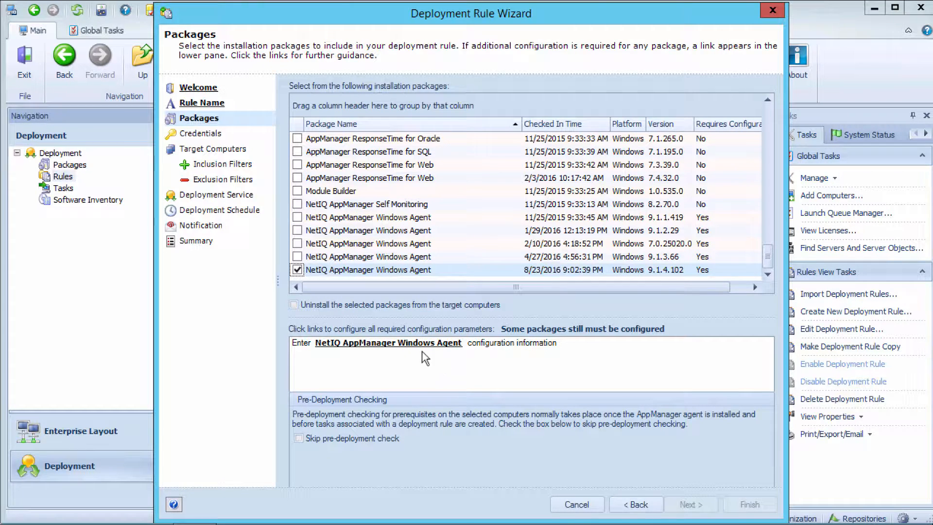
click(382, 345)
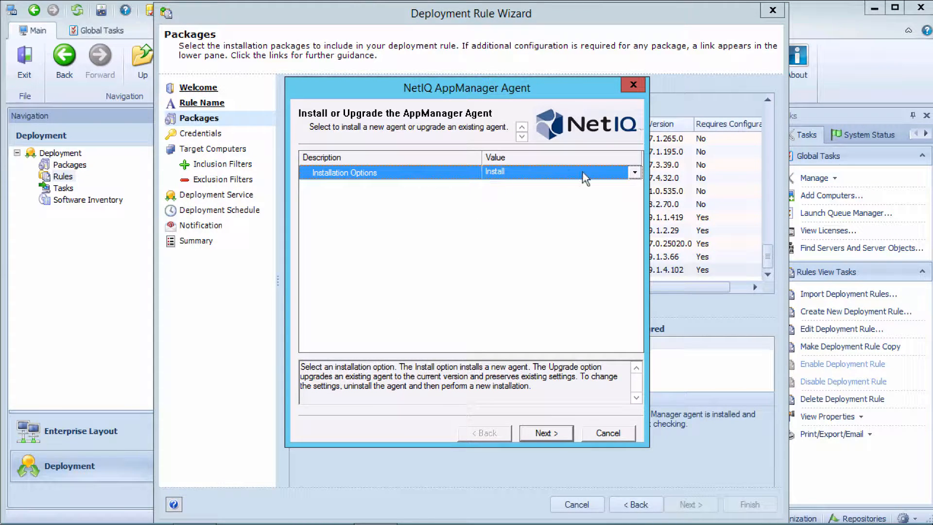
click(635, 172)
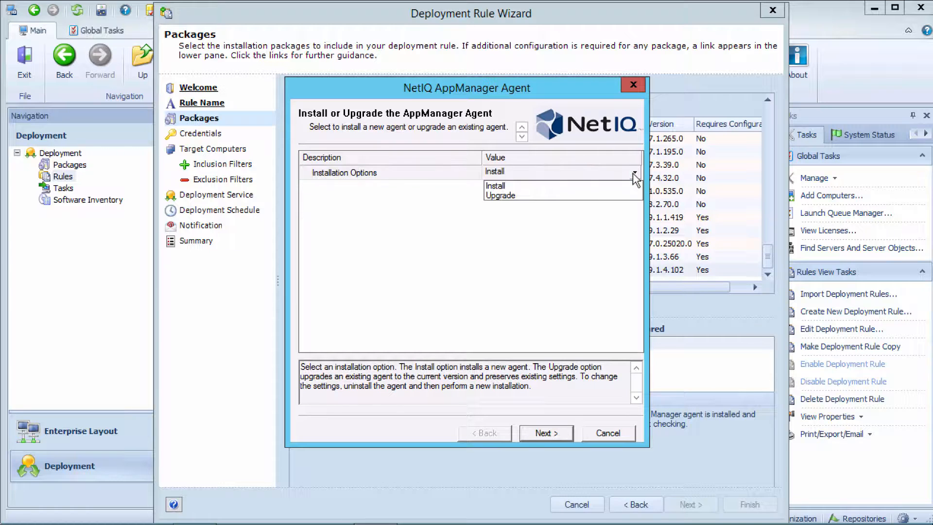
click(542, 199)
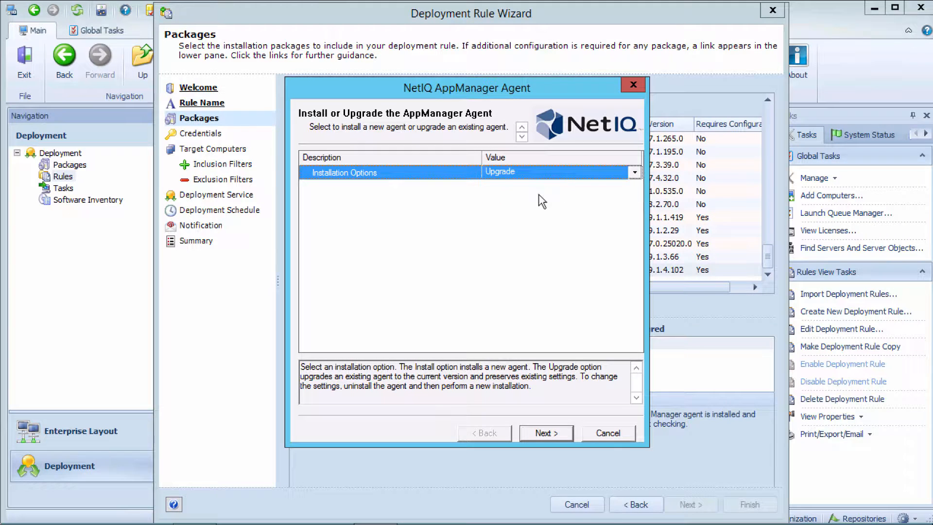
click(555, 432)
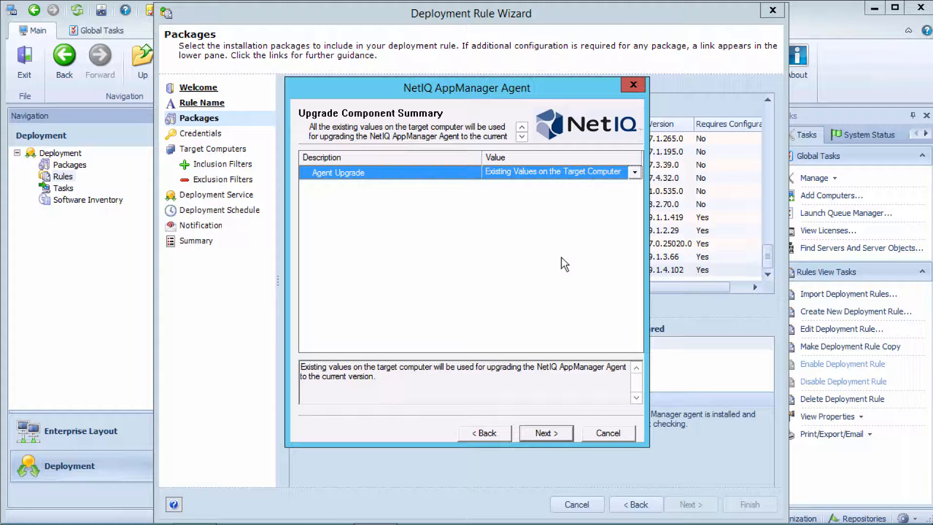
click(543, 436)
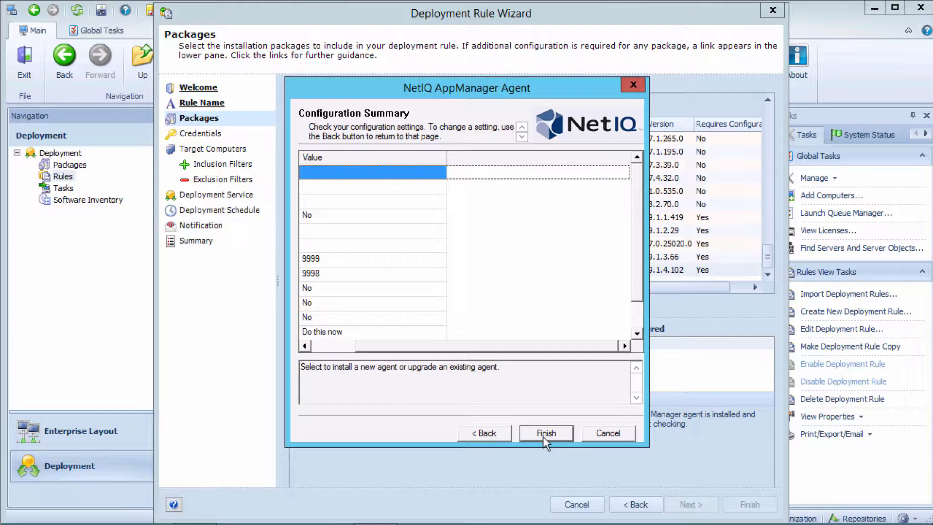
click(544, 436)
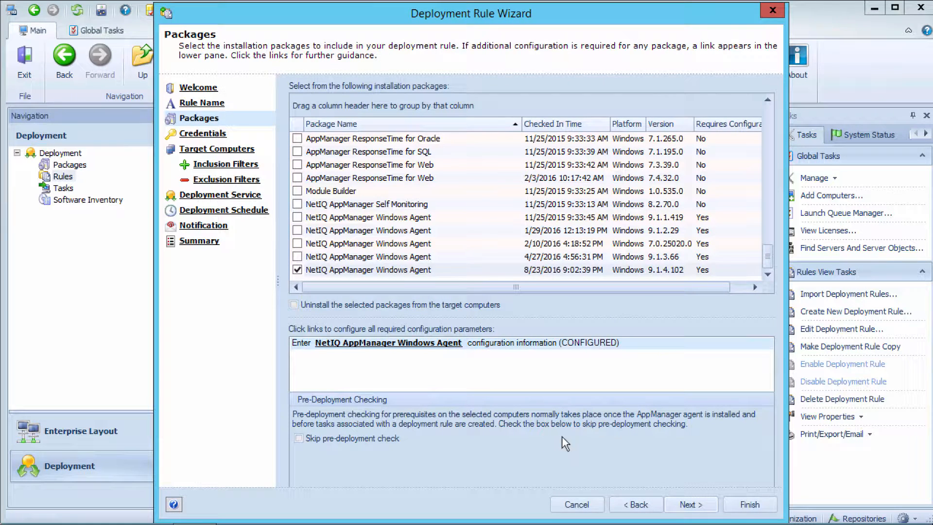
click(694, 507)
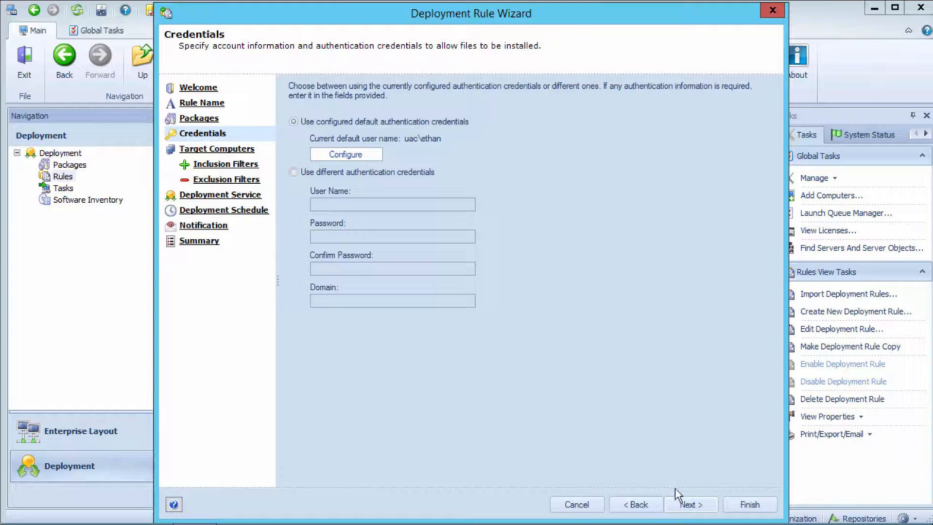
Keep the configured default authentication credentials and choose Agent as the target computers selection method.
click(687, 504)
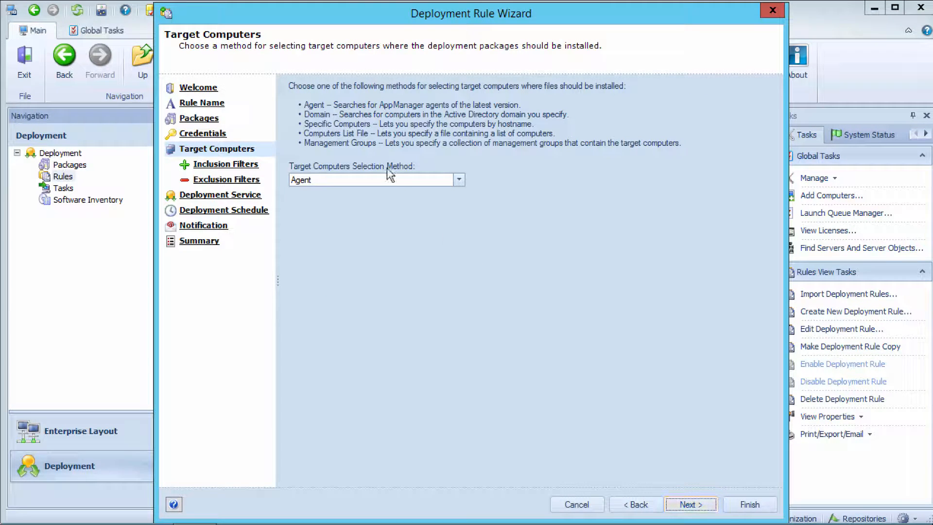
click(332, 180)
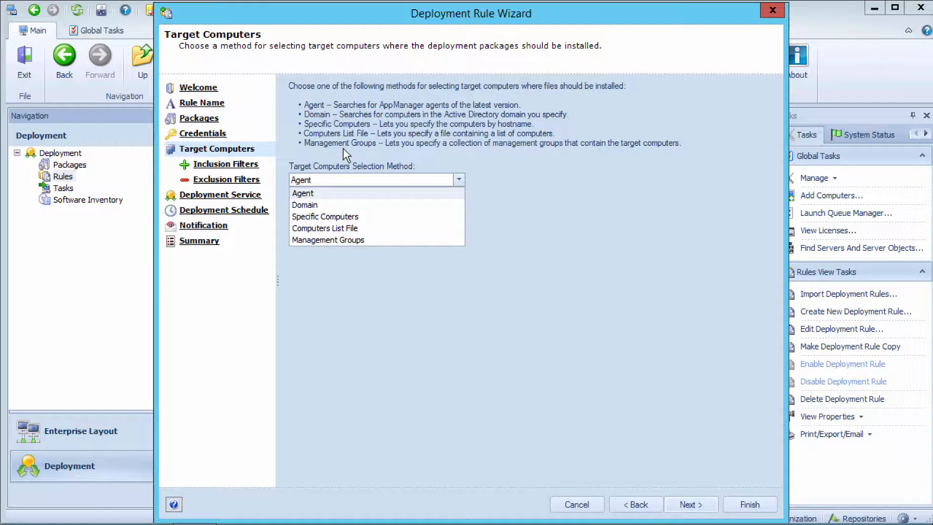
click(311, 193)
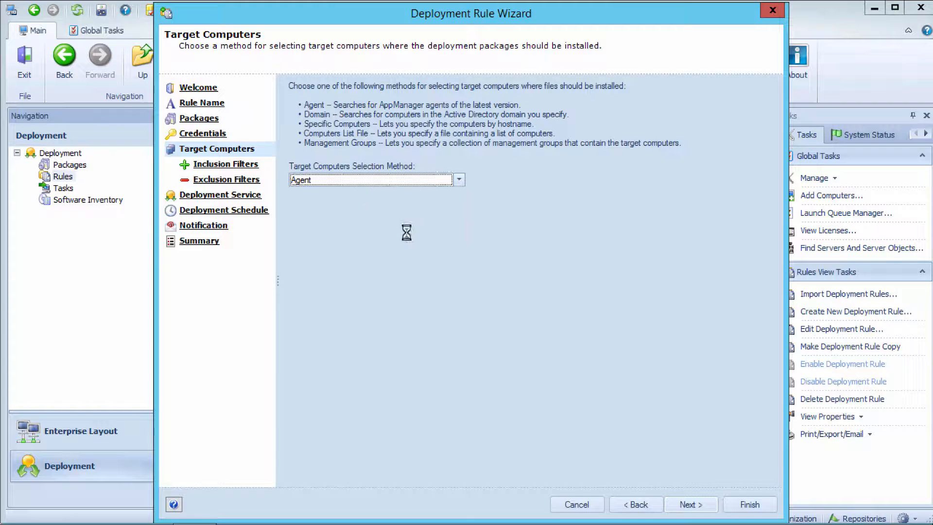
click(690, 505)
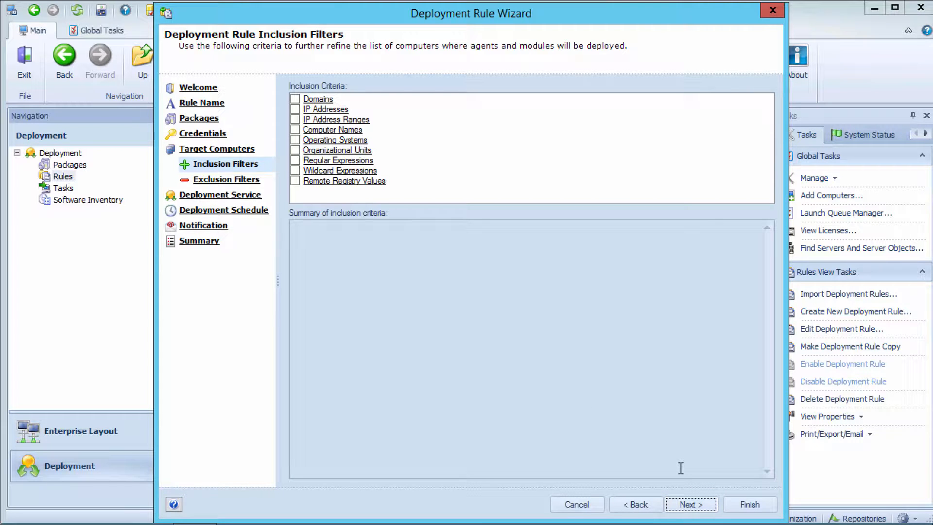
Leave the inclusion and exclusion filters empty, keep HTS80ENDERMAN as deployment service, and proceed to the deployment schedule.
click(690, 508)
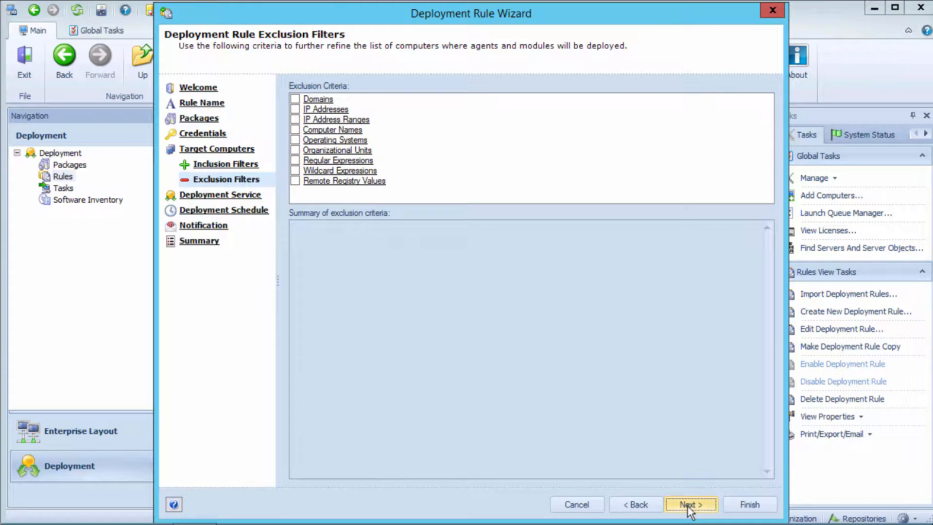
click(690, 509)
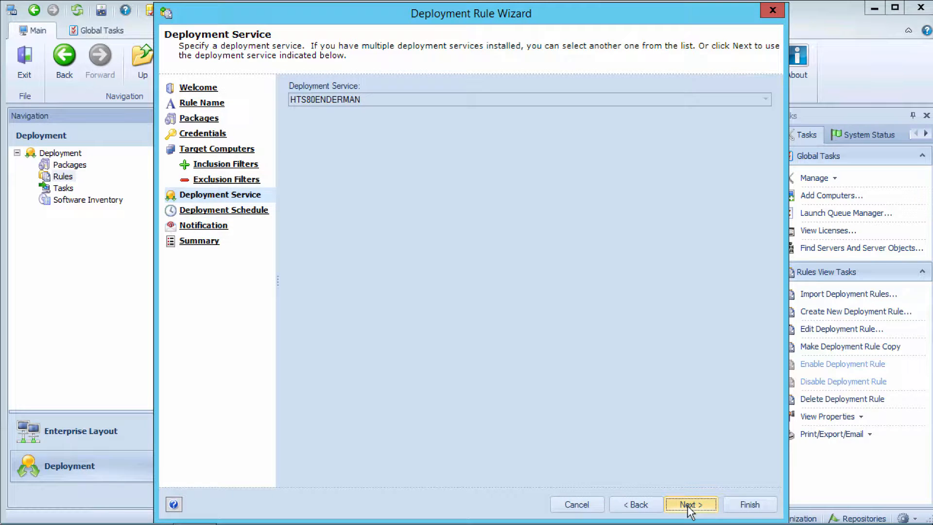
click(689, 508)
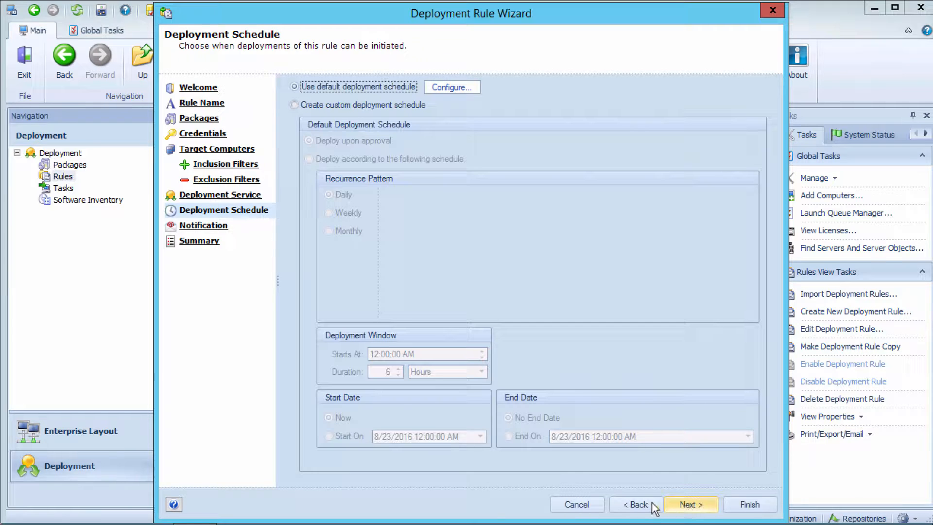
click(635, 504)
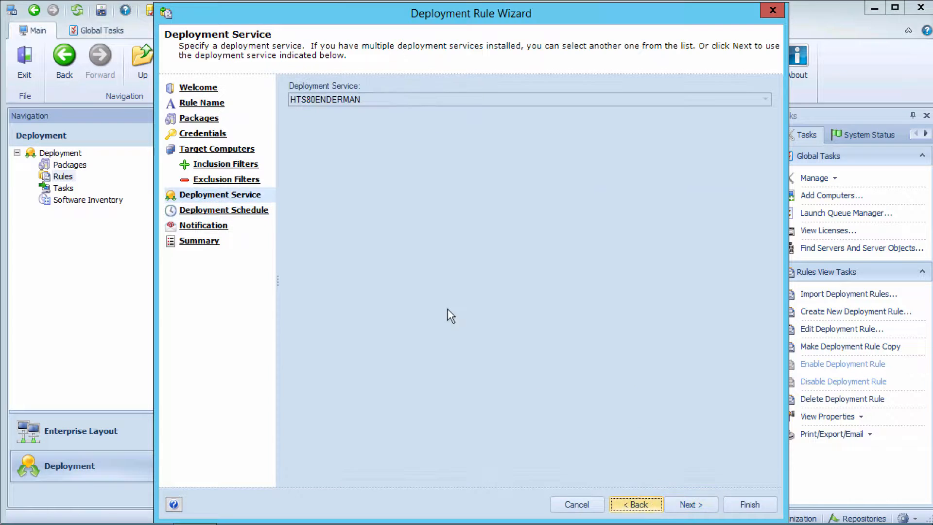
click(690, 504)
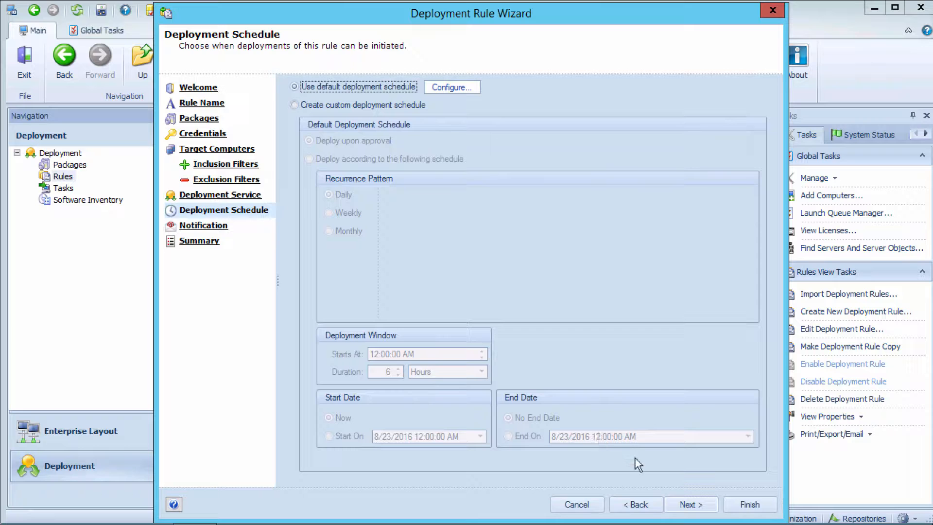
Keep the default deployment schedule, leave e-mail notifications off, and save the deployment rule.
click(690, 506)
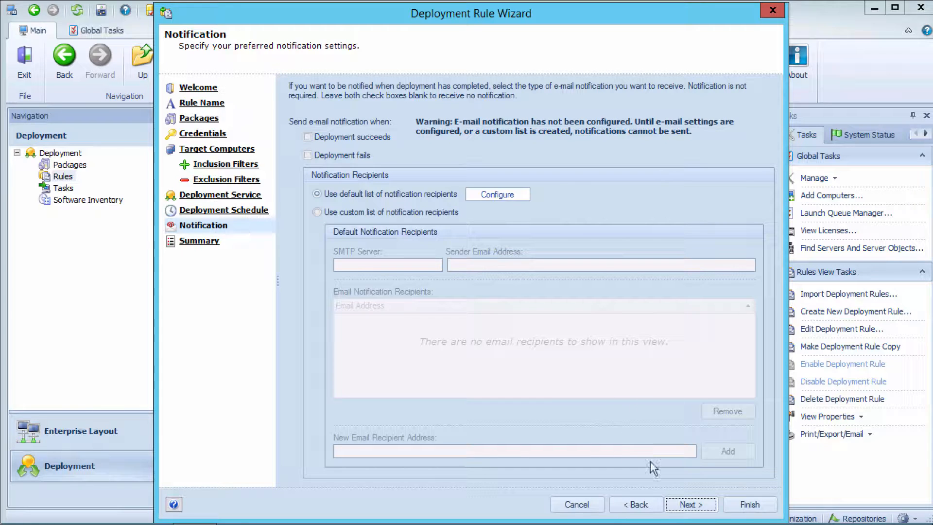
click(695, 507)
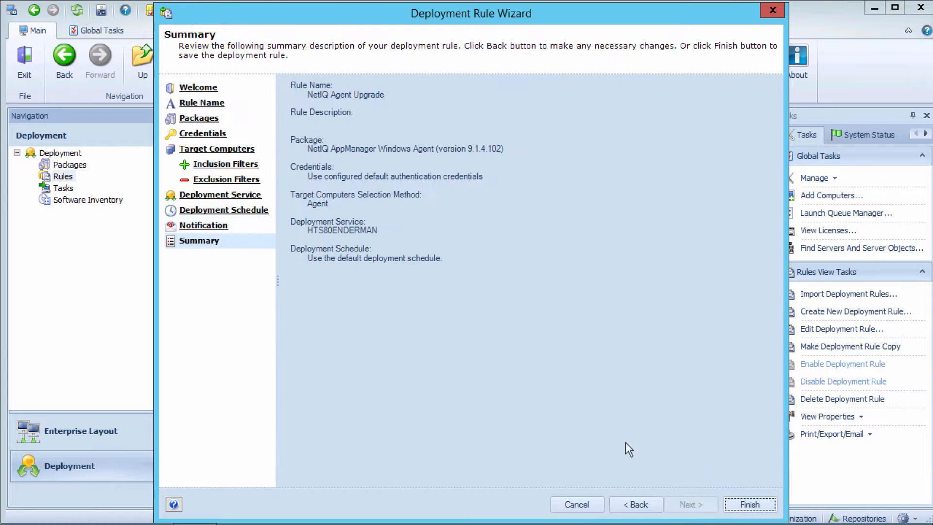
click(751, 505)
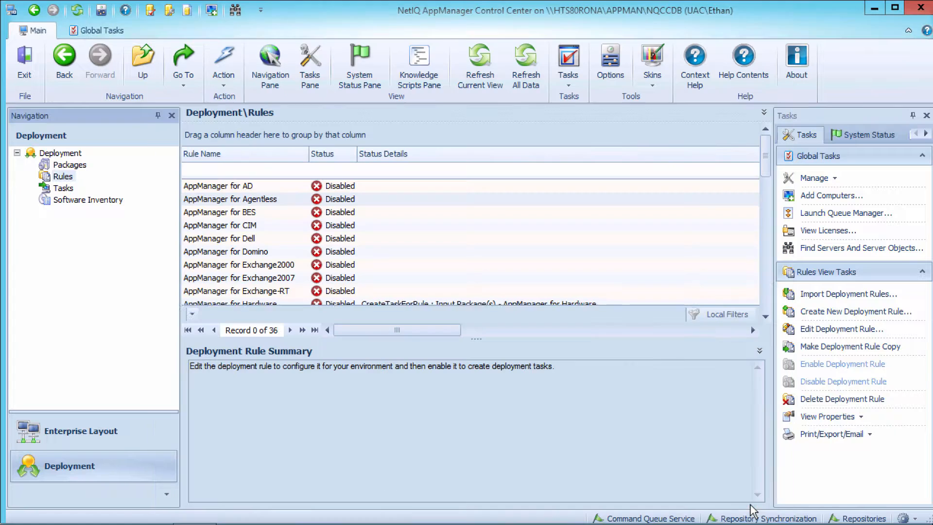
Filter the deployment rules by the name "Agent" and review the full summary of the NetIQ Agent Upgrade rule.
click(246, 169)
text(Agent)
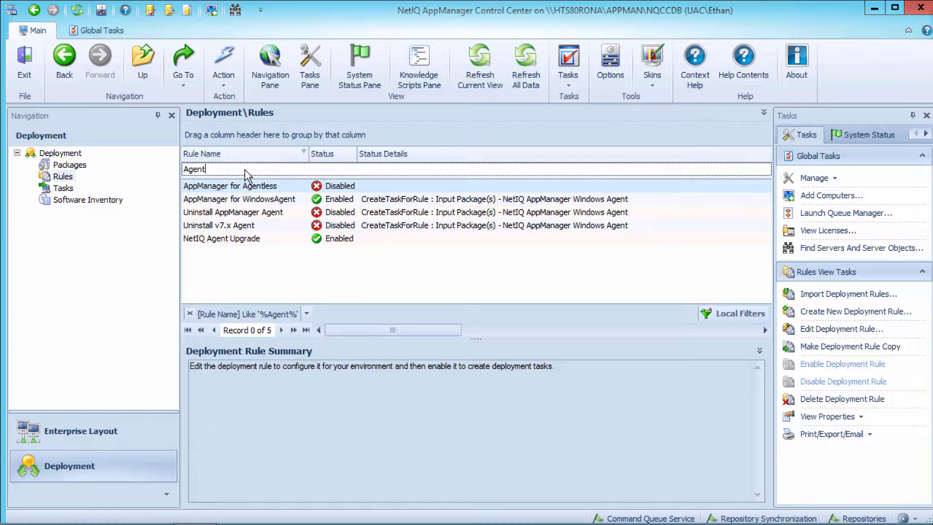
click(332, 243)
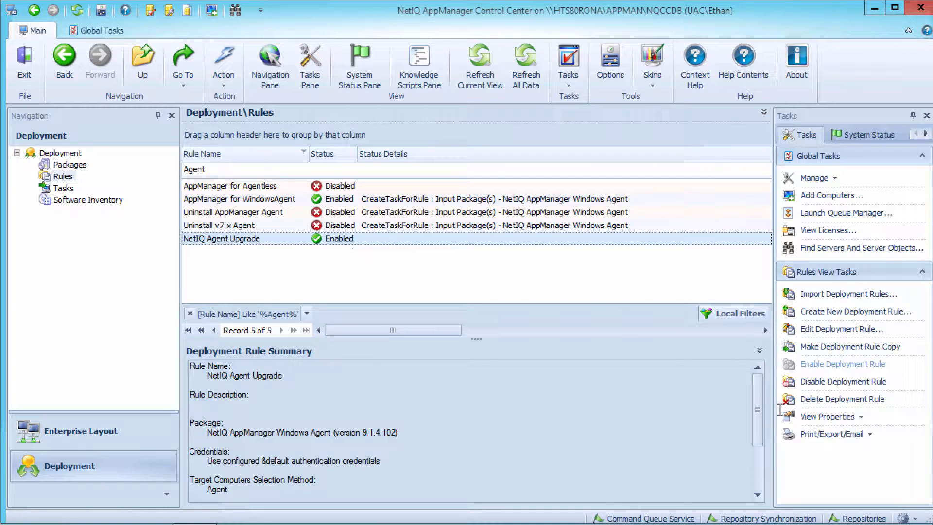
drag(758, 413, 764, 490)
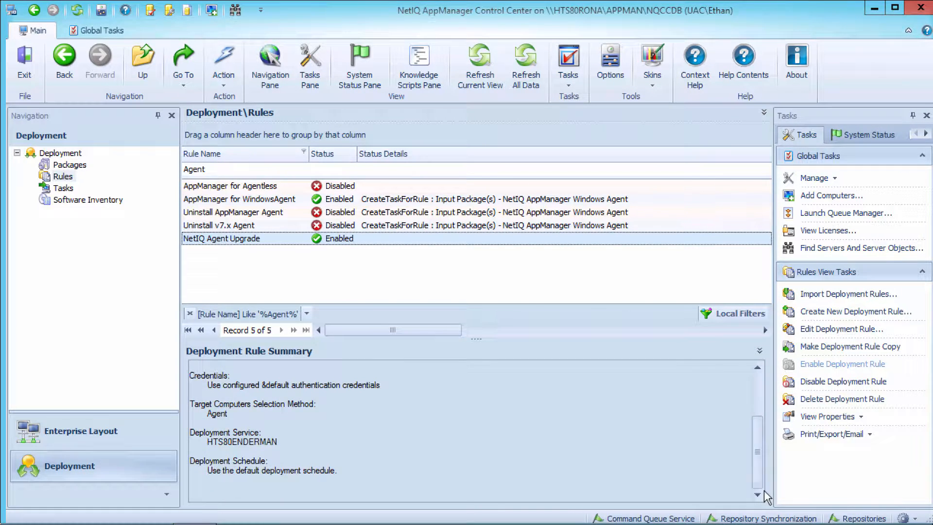
View the deployment tasks, expanding the HTS80PETRA, HTS80RONA and HTS80W12R2 groups and widening the Status column to show its full text.
click(93, 188)
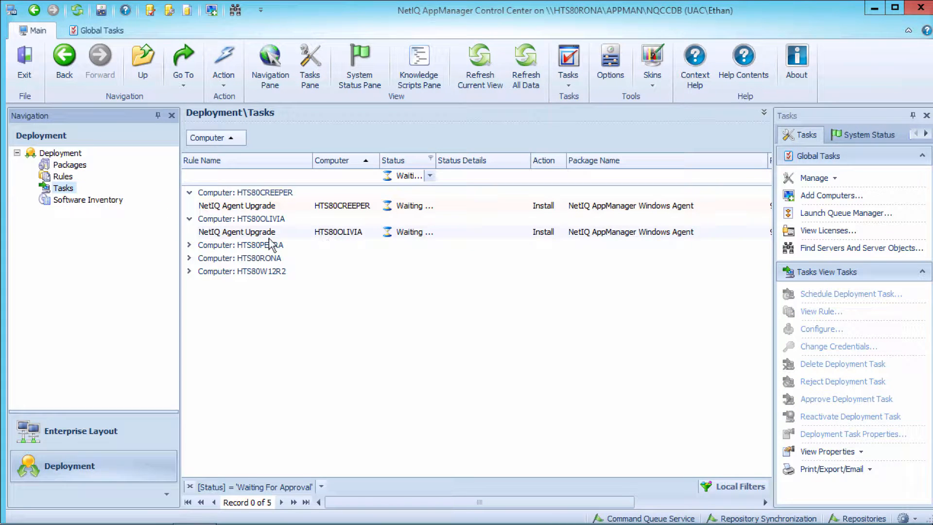
click(189, 245)
click(189, 271)
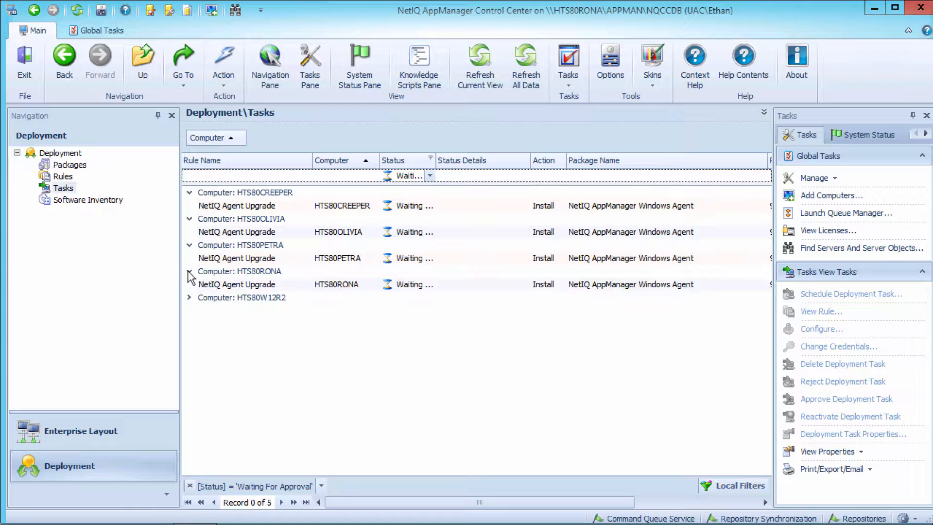
click(189, 298)
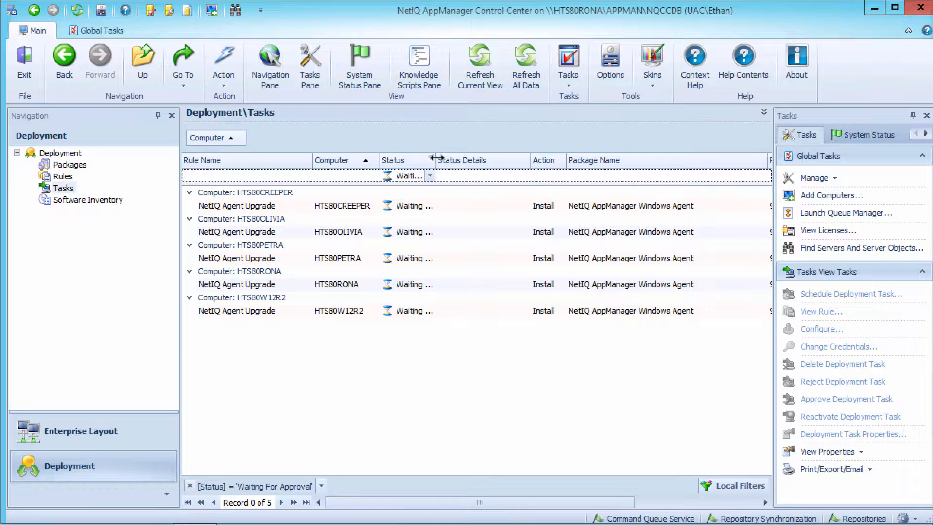
drag(435, 160, 496, 164)
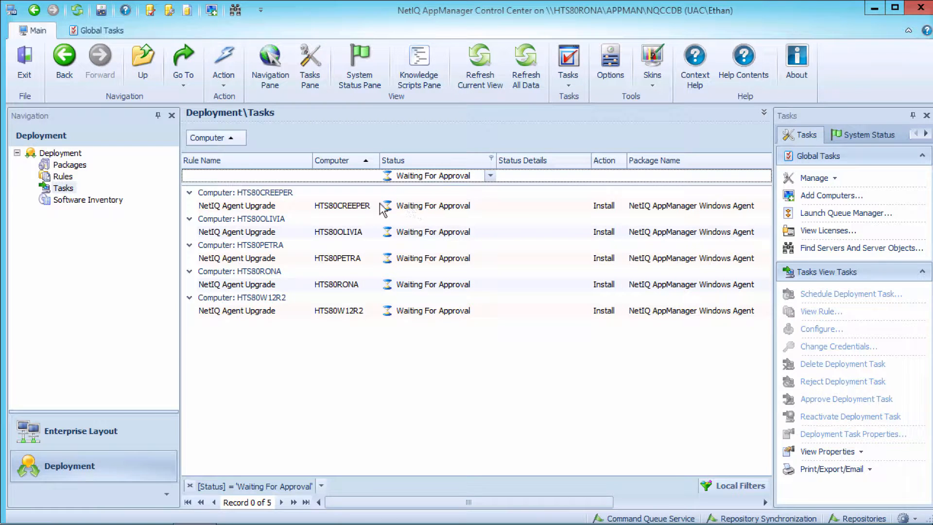
Examine the NetIQ Agent Upgrade rule's status details for the machines where task creation succeeded or failed.
click(63, 177)
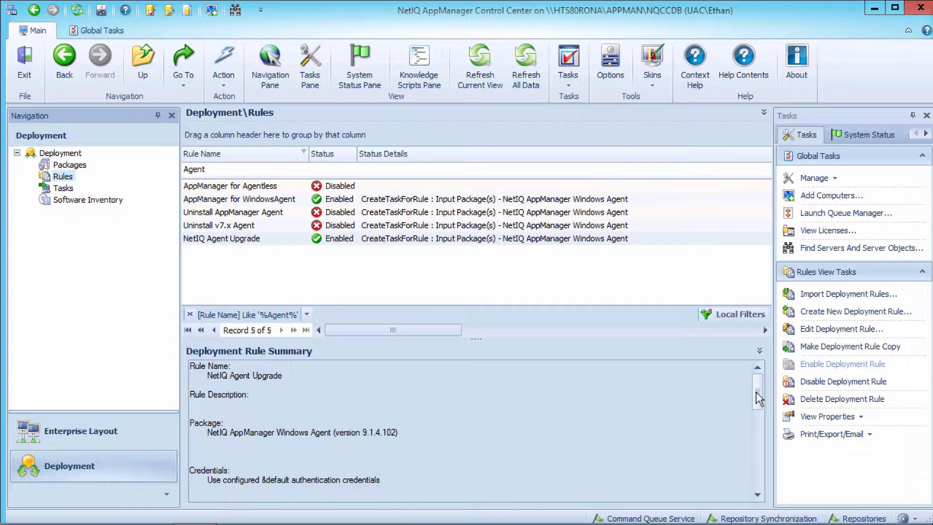
drag(757, 396, 756, 454)
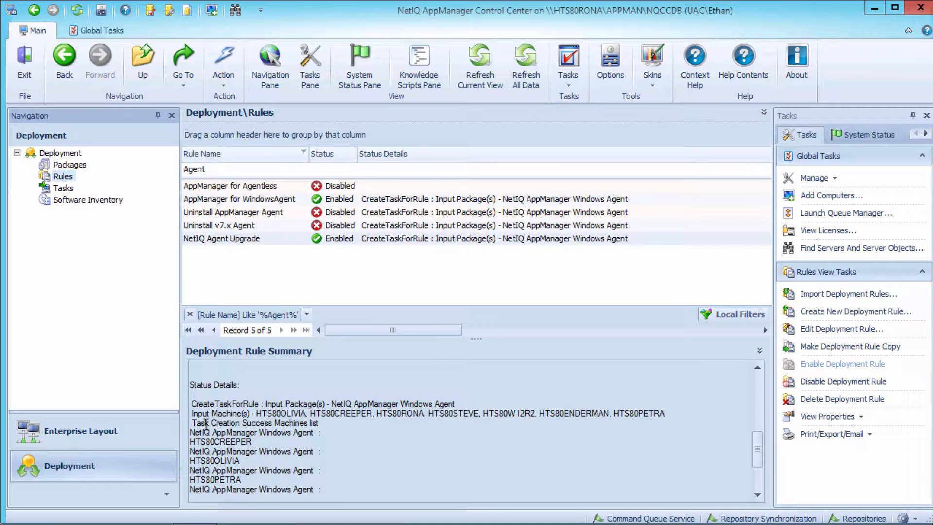
drag(192, 421, 299, 434)
drag(759, 445, 759, 486)
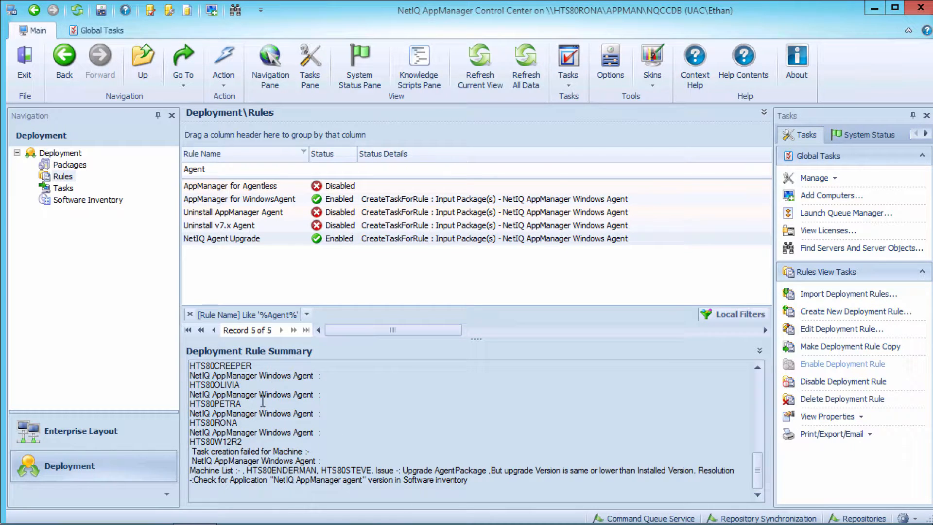
Approve all the NetIQ Agent Upgrade deployment tasks, from HTS80CREEPER through HTS80W12R2.
click(63, 188)
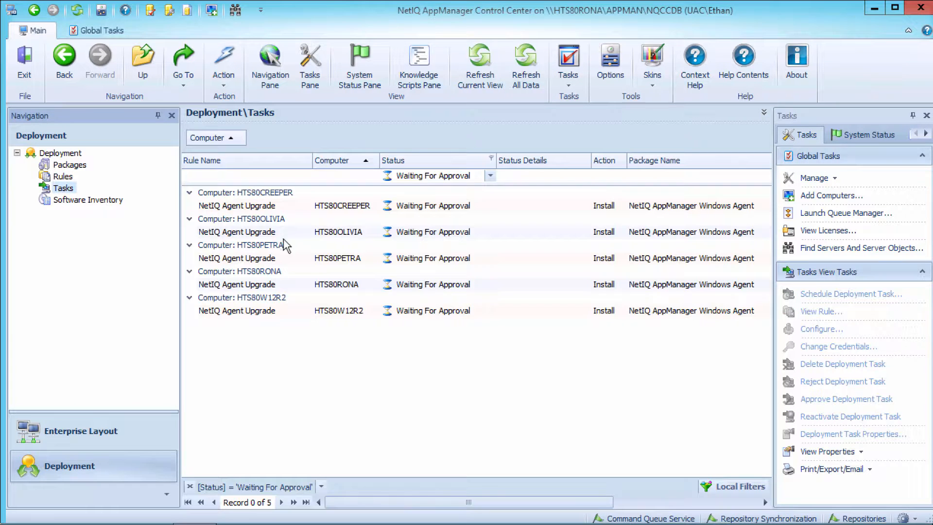
click(341, 207)
shift+click(329, 314)
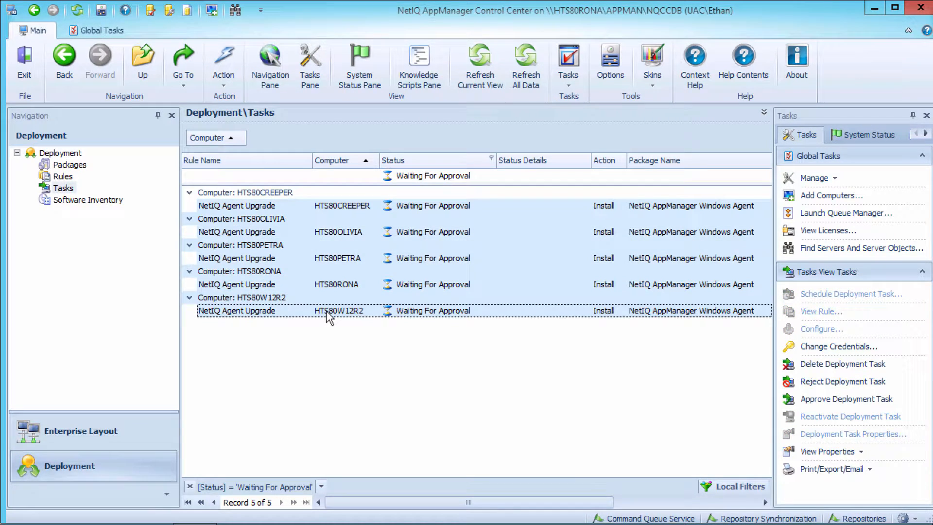
right_click(327, 315)
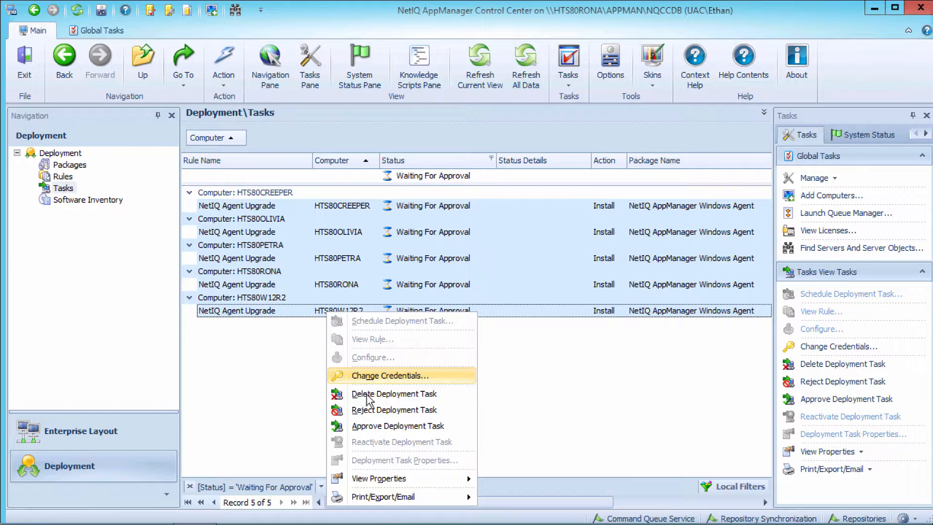
click(360, 425)
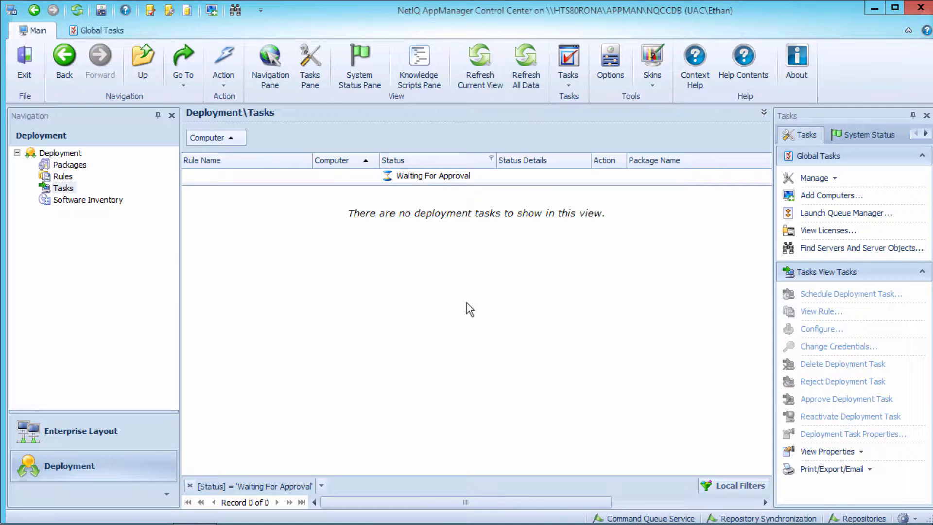
Show deployment tasks of all statuses and expand the HTS80CREEPER group to check its upgrade task.
click(478, 179)
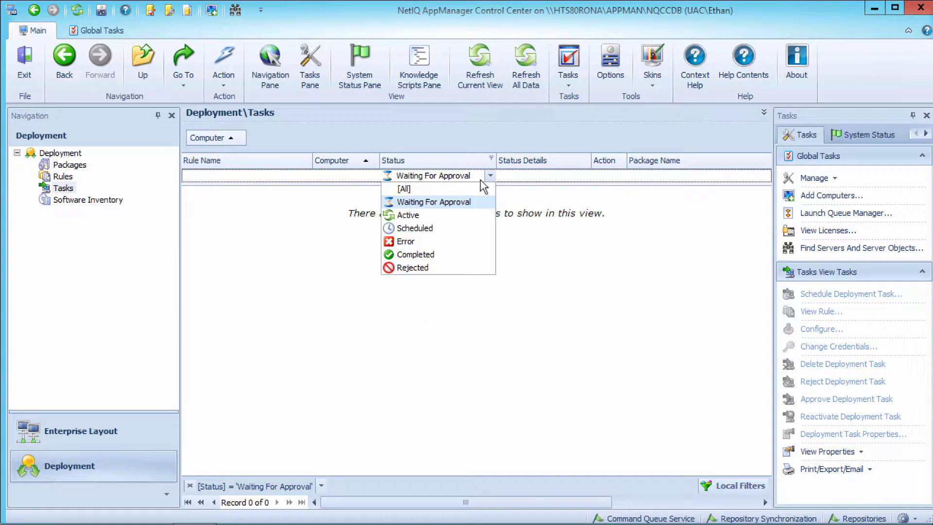
click(394, 188)
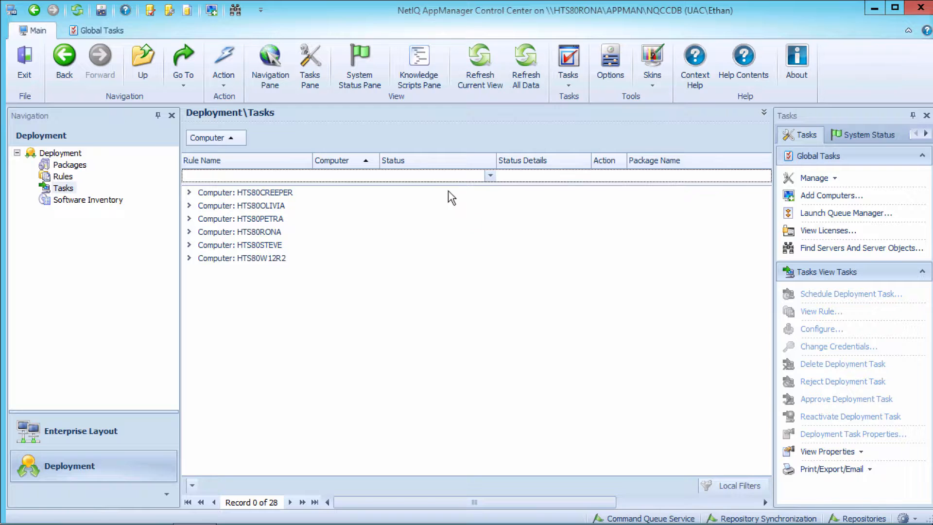
click(189, 192)
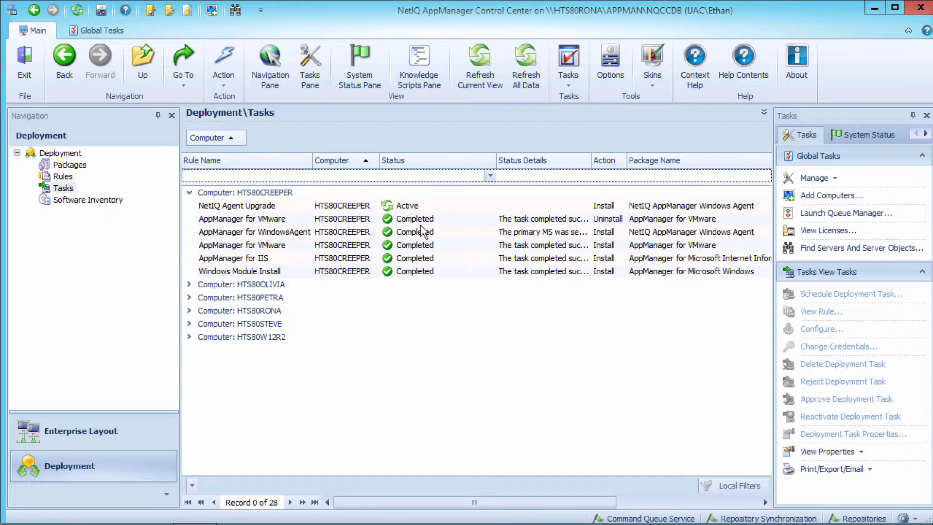
Check the installed agent versions in the software inventory and return to the deployment tasks.
click(72, 200)
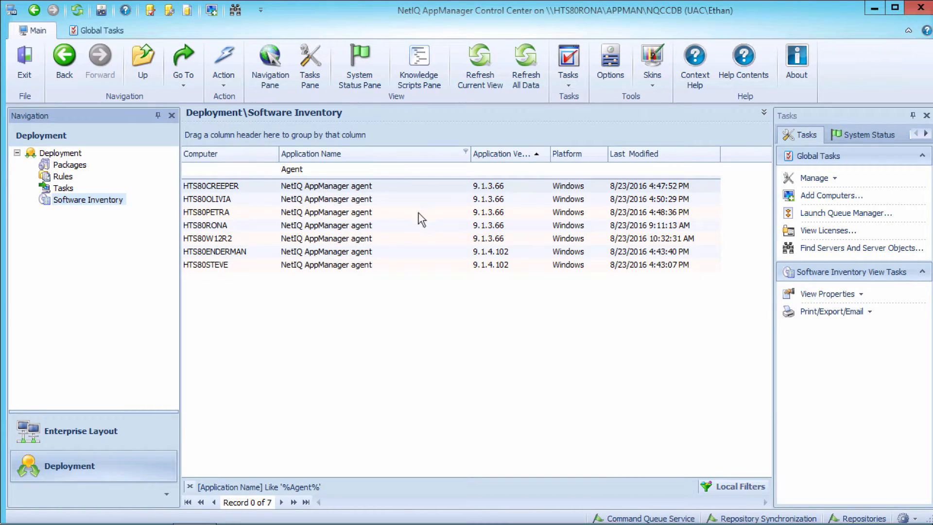
click(68, 189)
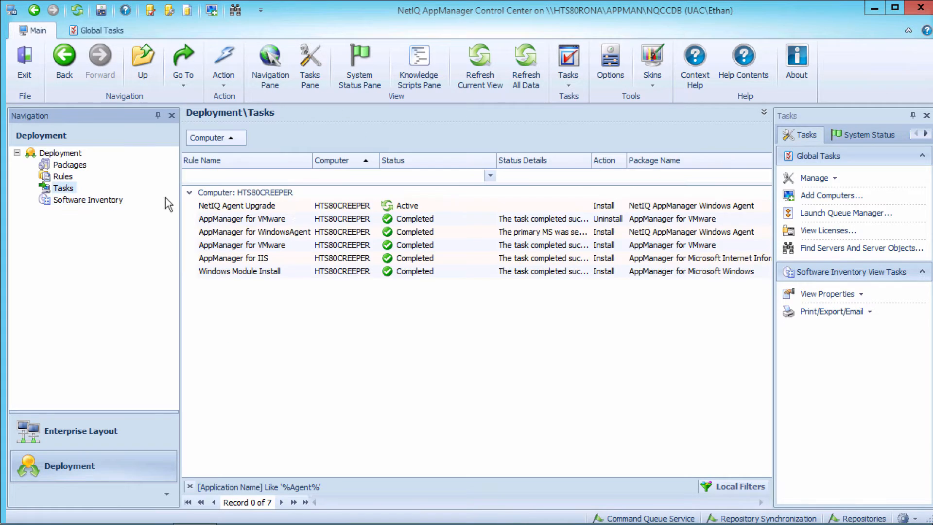